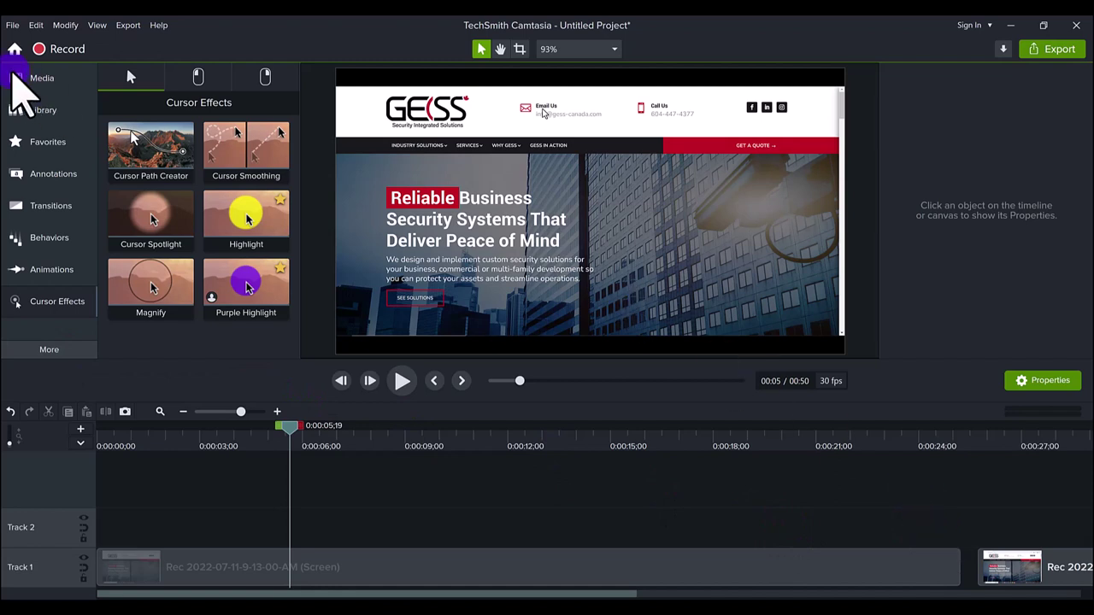
Show the media bin, select the Track 1 recording clip, and review its Visual, Audio and Cursor properties
click(29, 84)
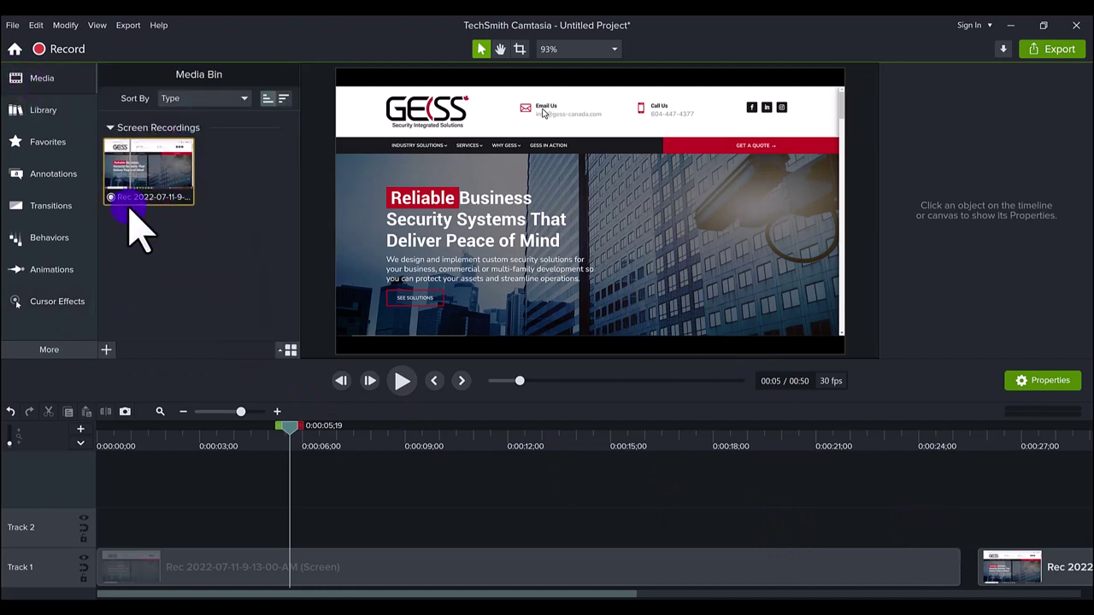
drag(151, 171, 1038, 567)
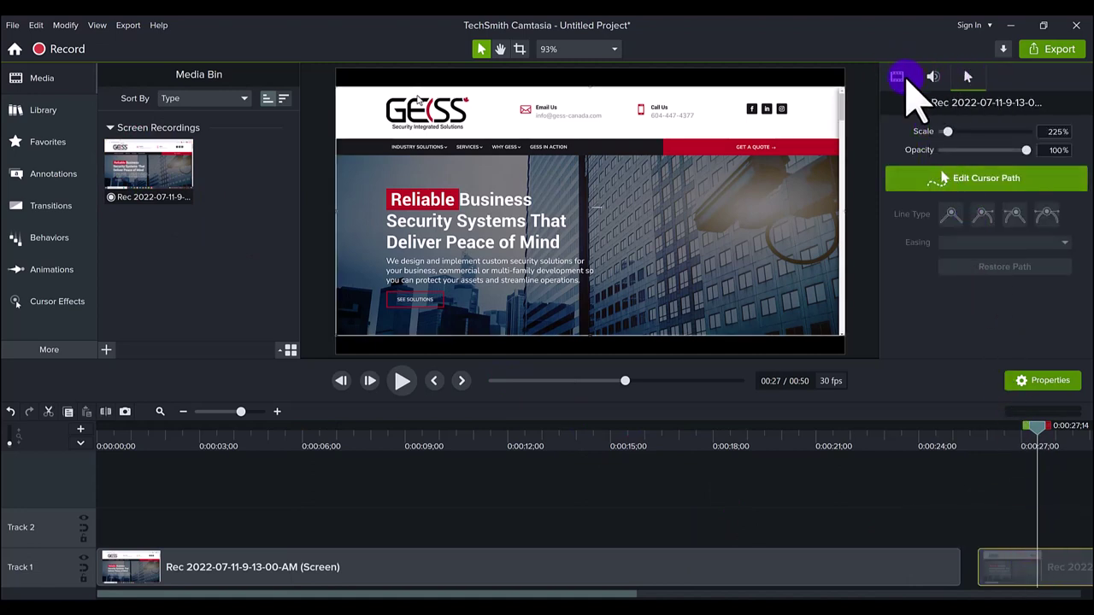
click(906, 83)
click(933, 76)
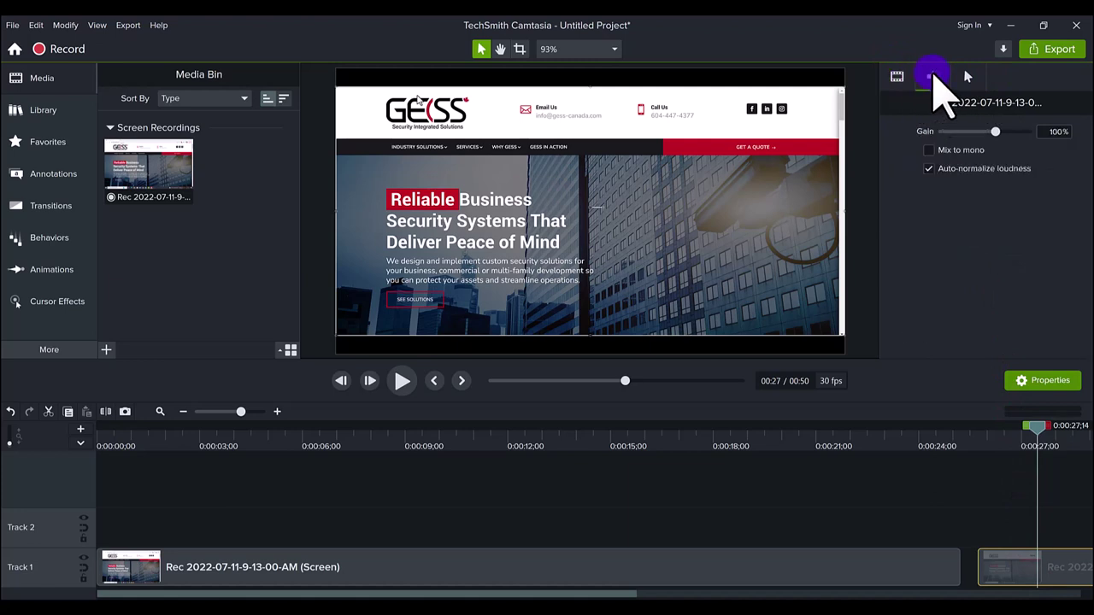
click(966, 77)
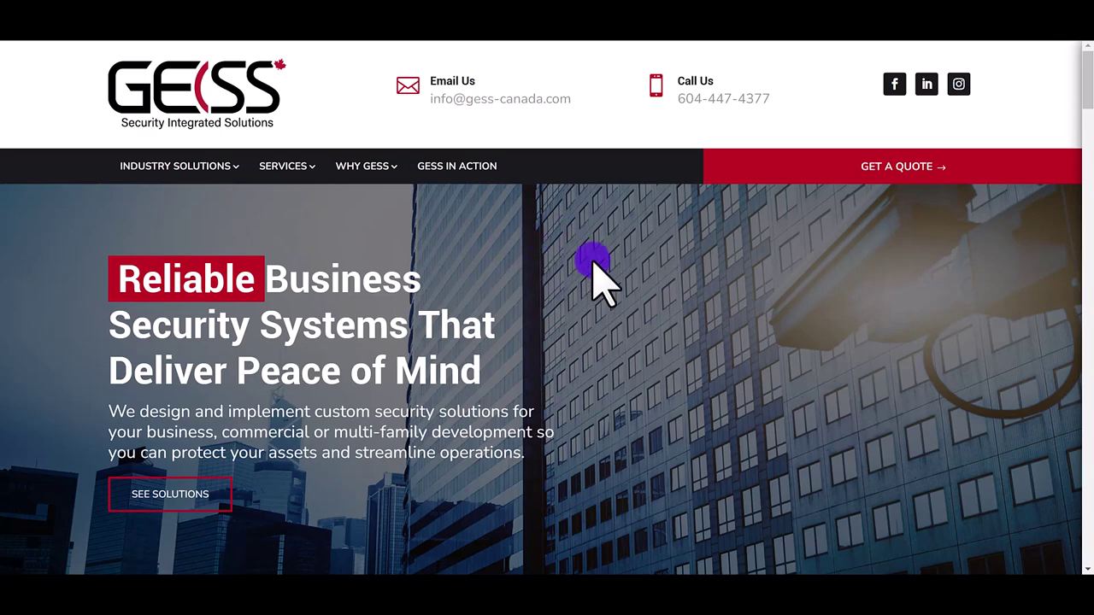
scroll(504, 308, down, 3)
scroll(536, 325, down, 12)
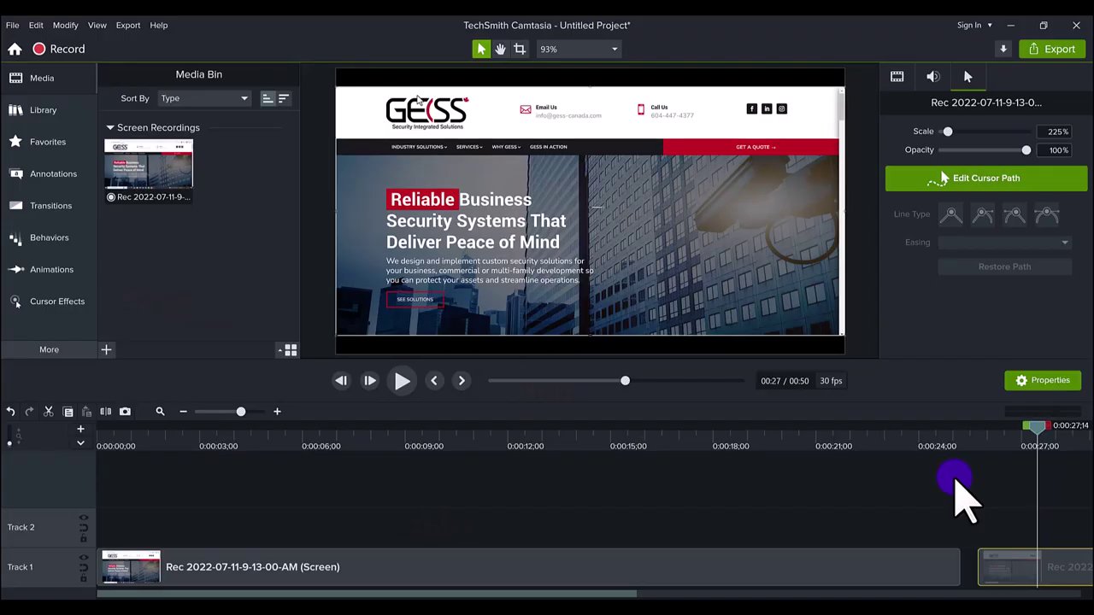
Set the second Track 1 clip's cursor scale to 605% and preview playback to 00:49
click(957, 496)
drag(505, 596, 739, 597)
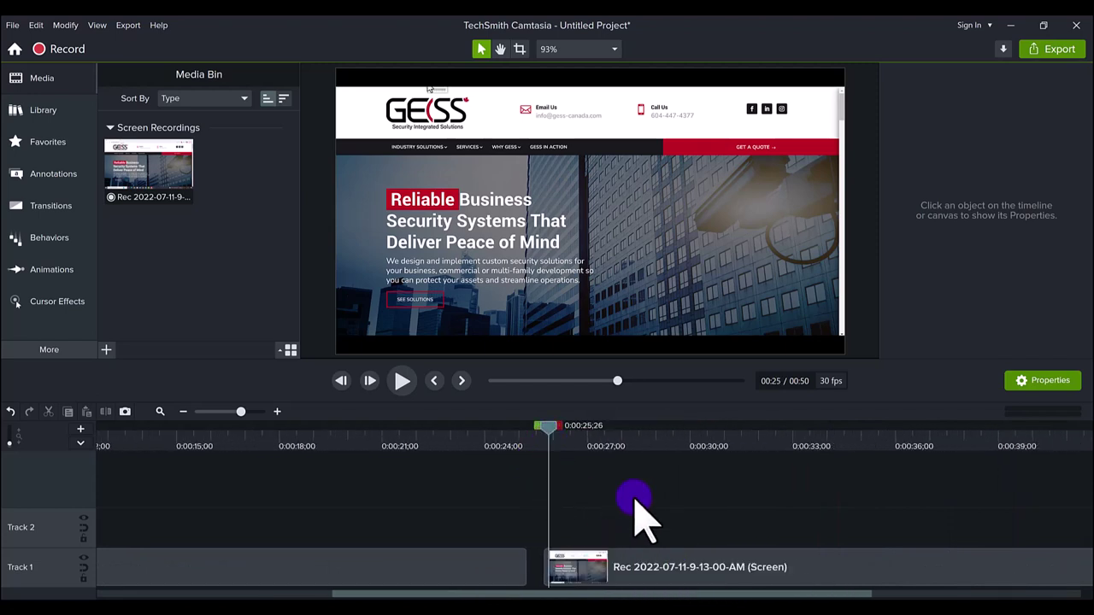
click(635, 574)
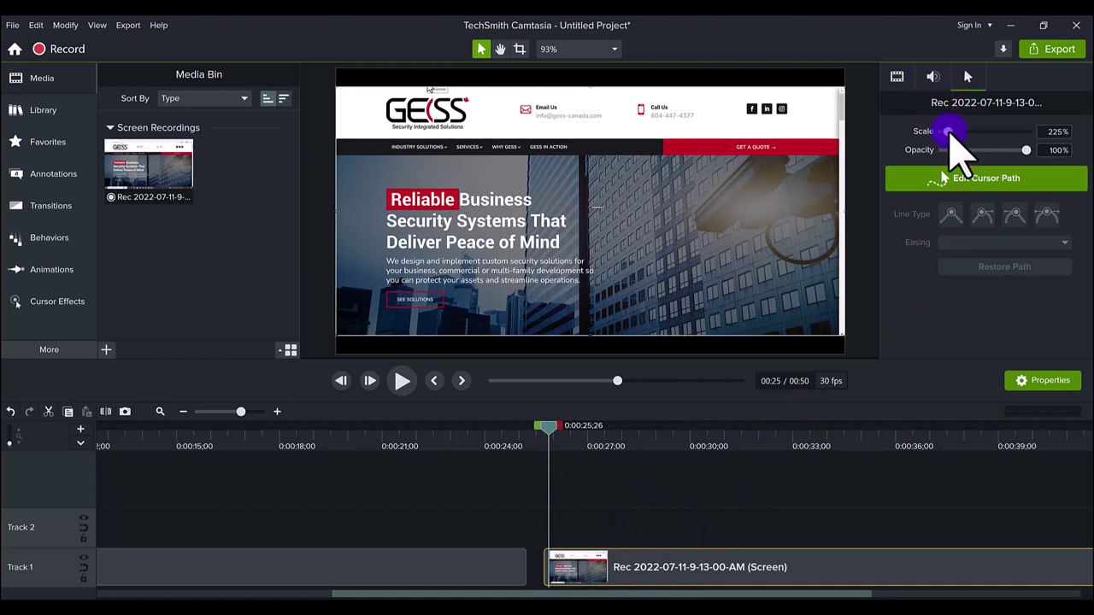
drag(973, 130, 964, 131)
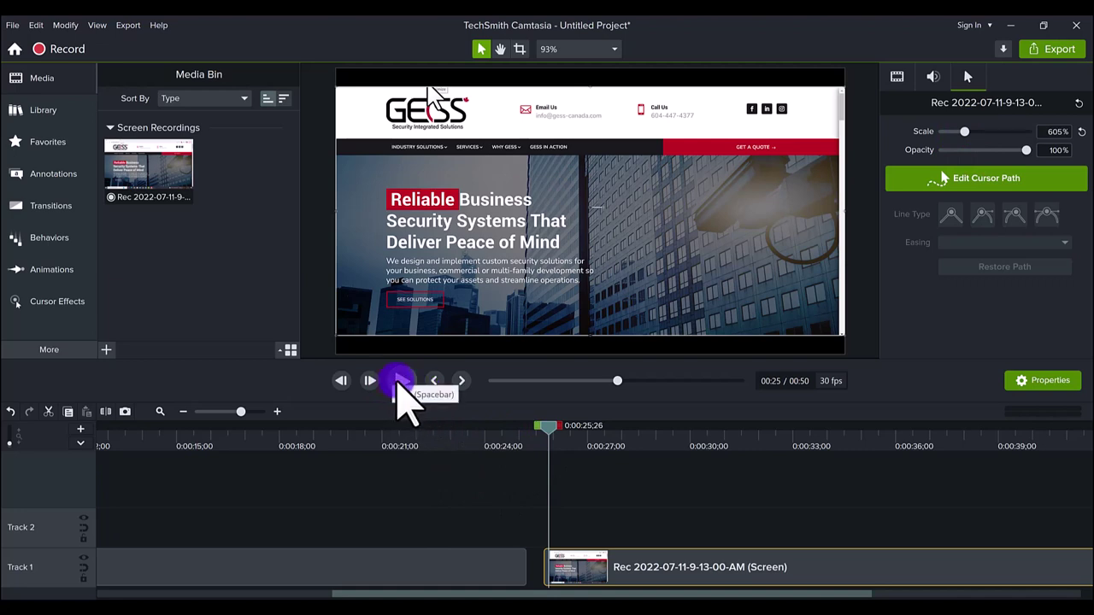
click(402, 381)
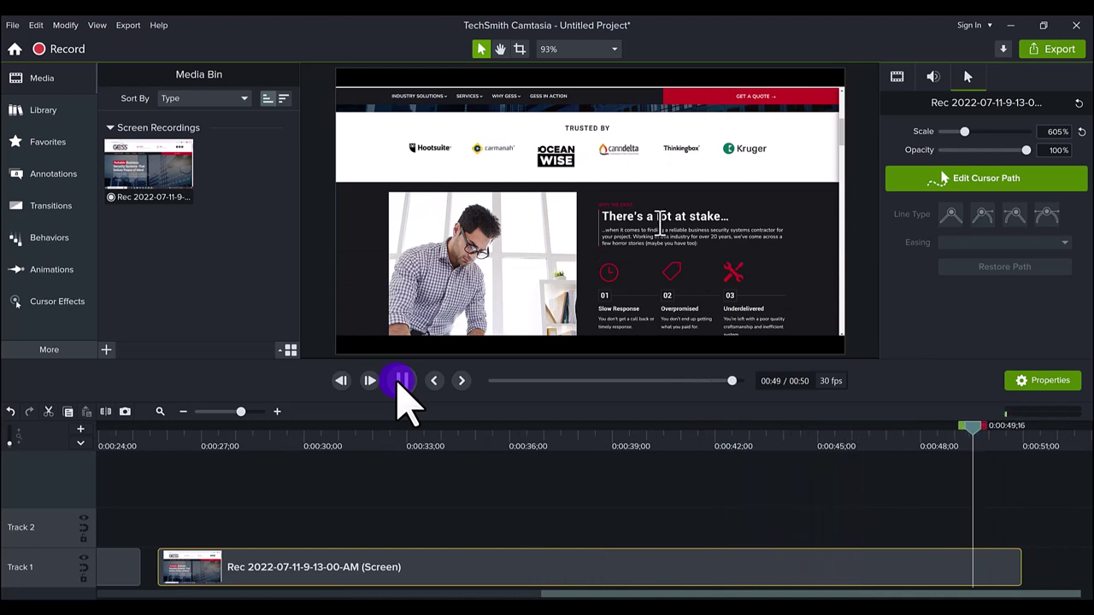
click(403, 381)
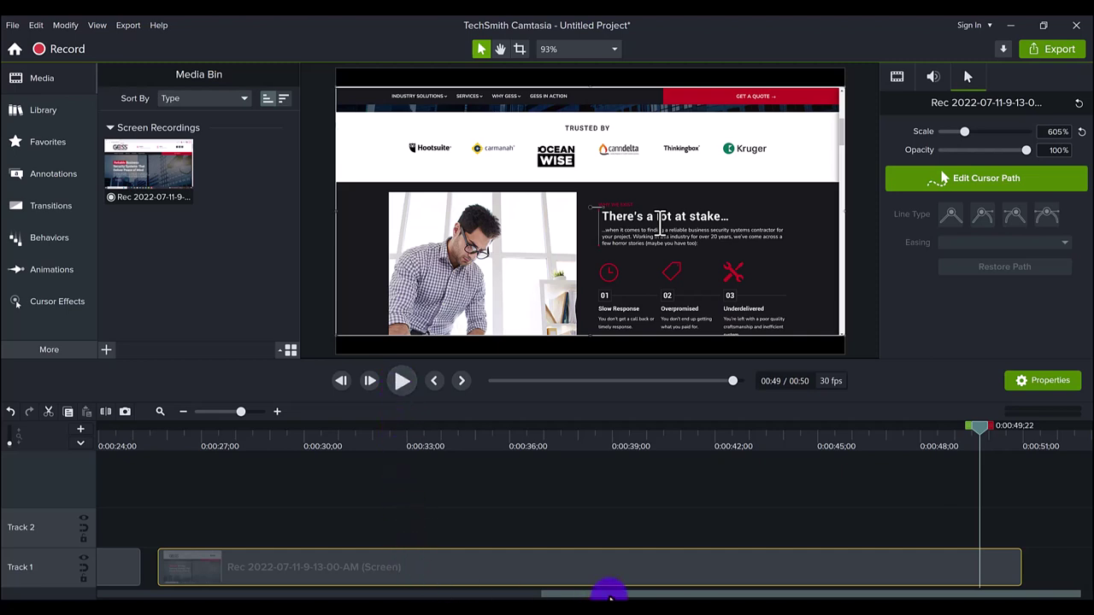
Delete the first Track 1 clip and drag a fresh copy of the recording to the timeline start
drag(581, 596, 81, 567)
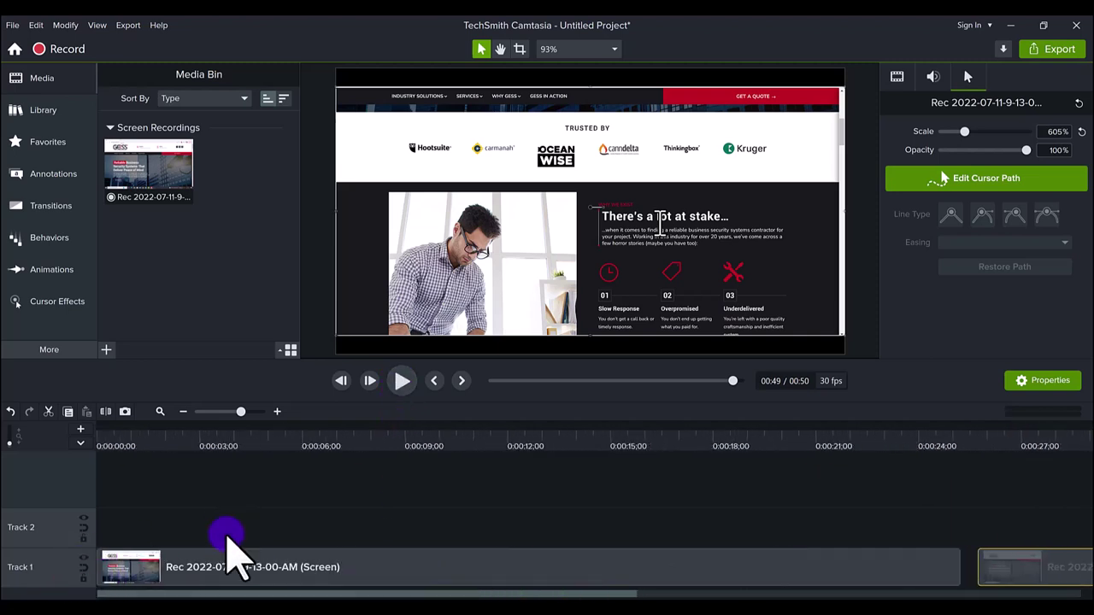
click(219, 577)
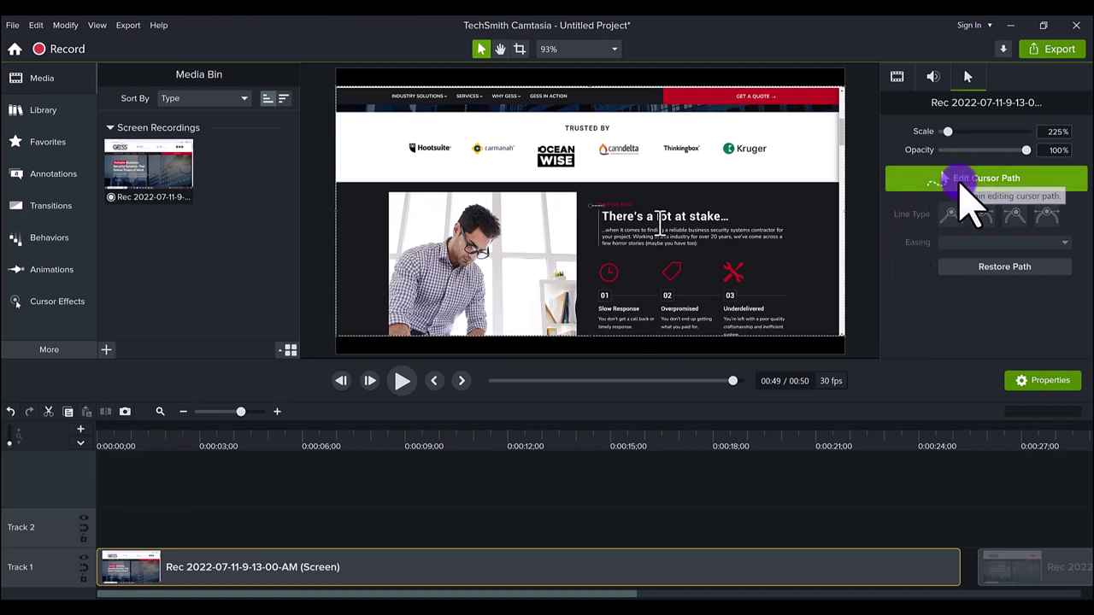
click(959, 179)
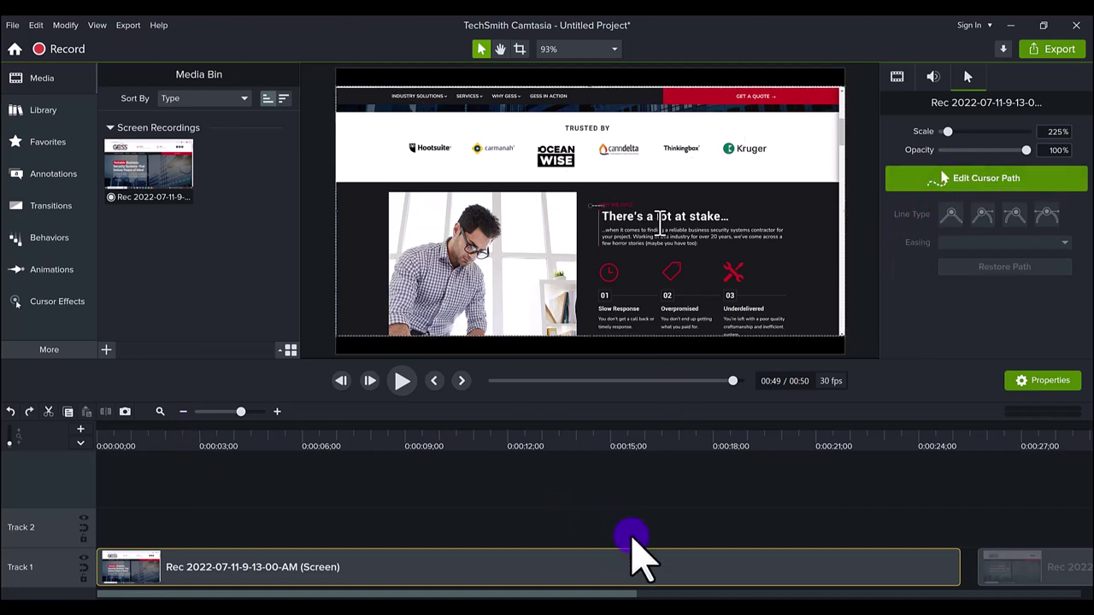
key(Delete)
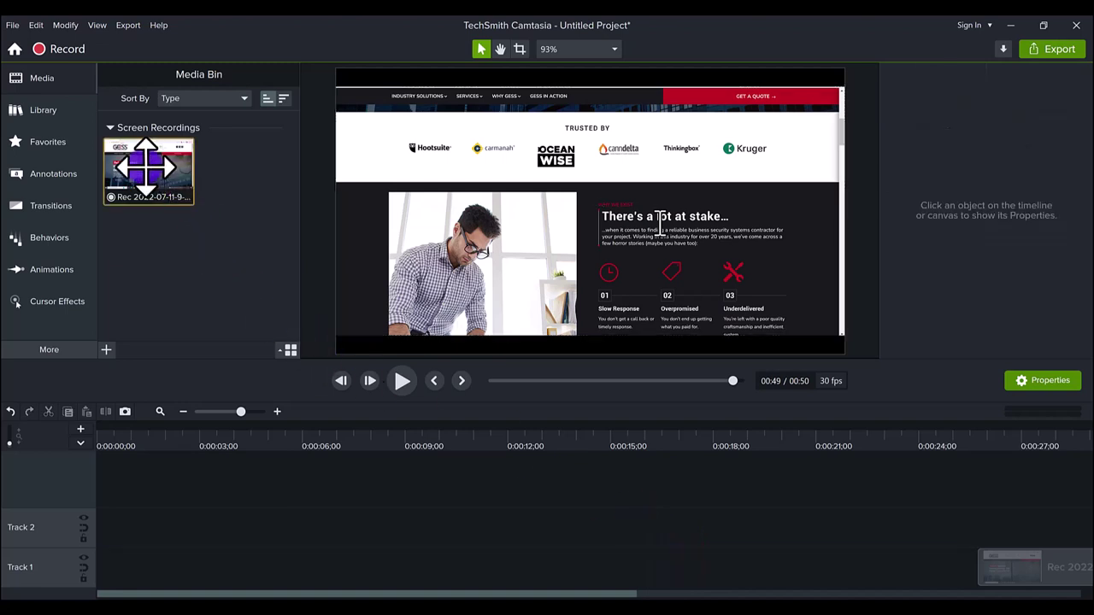
drag(144, 359, 321, 513)
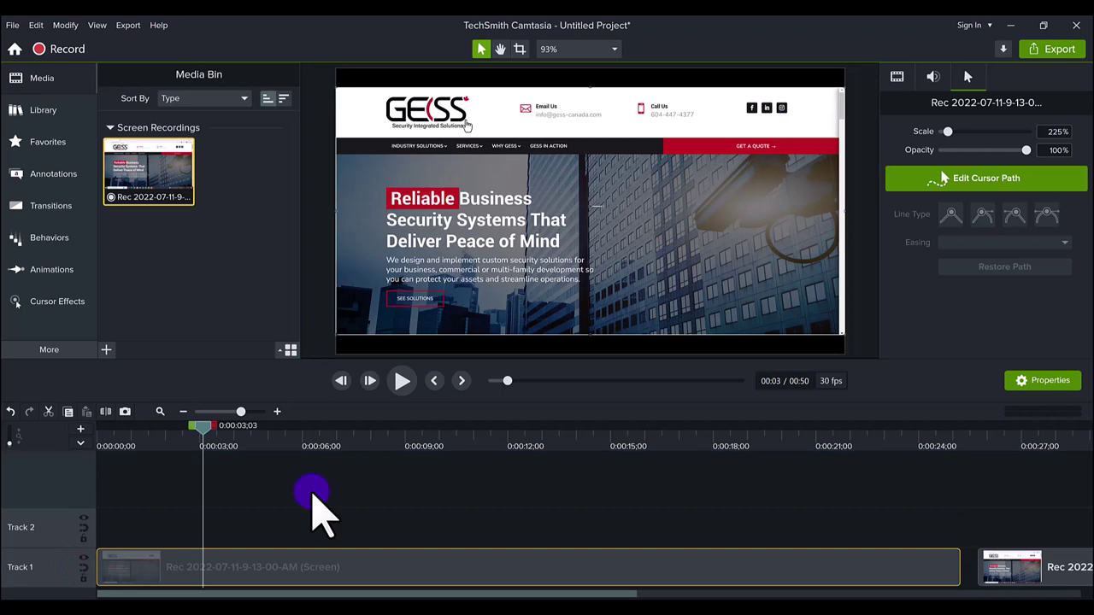
Edit the cursor path using the Simplify Existing Path option
click(989, 183)
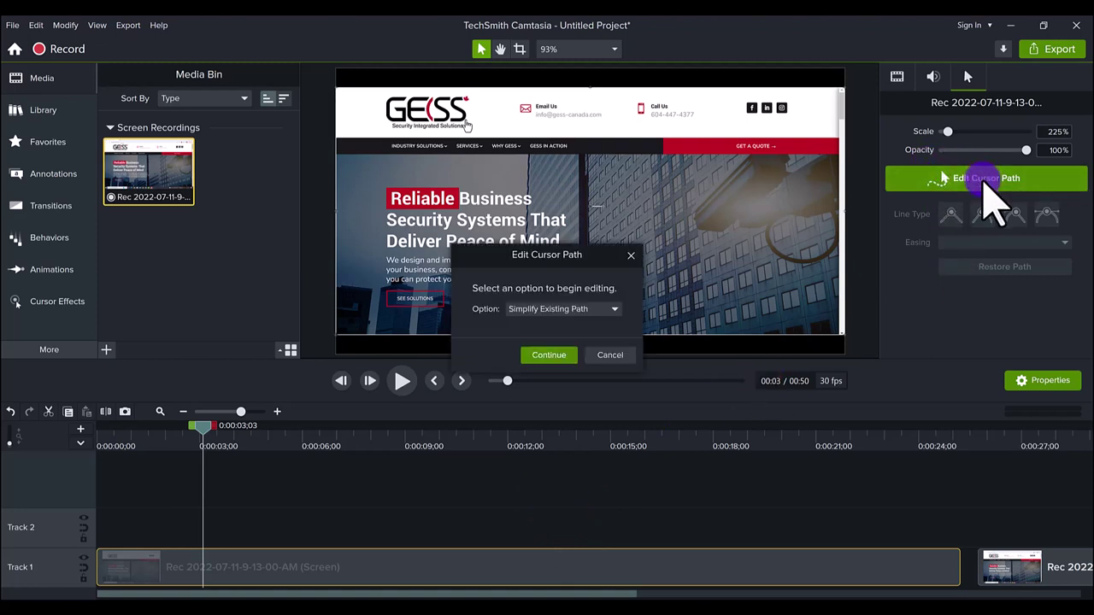
click(528, 312)
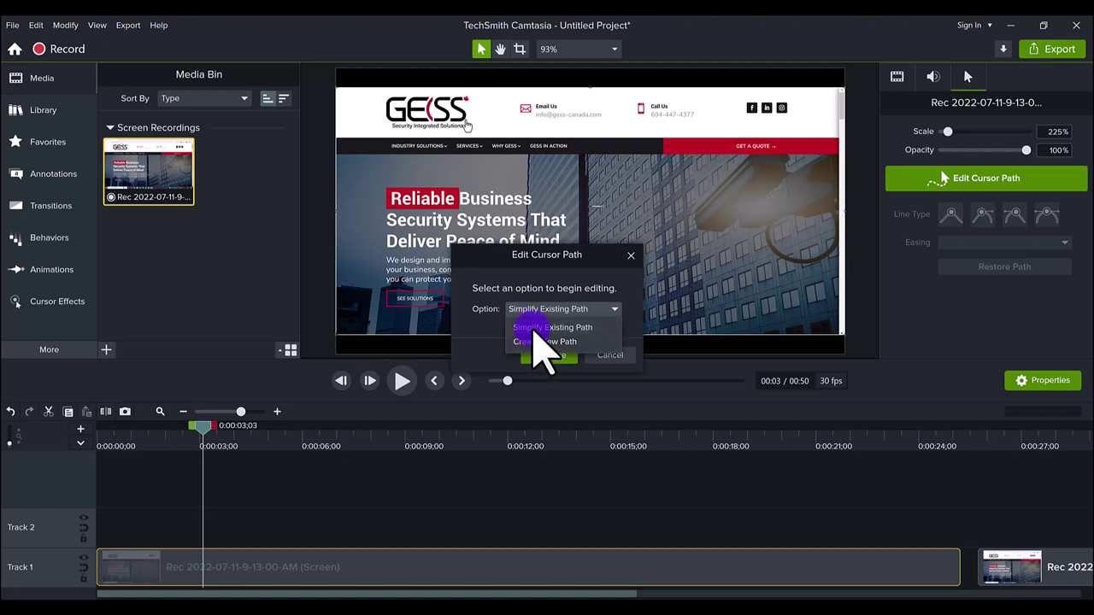
click(534, 330)
click(542, 359)
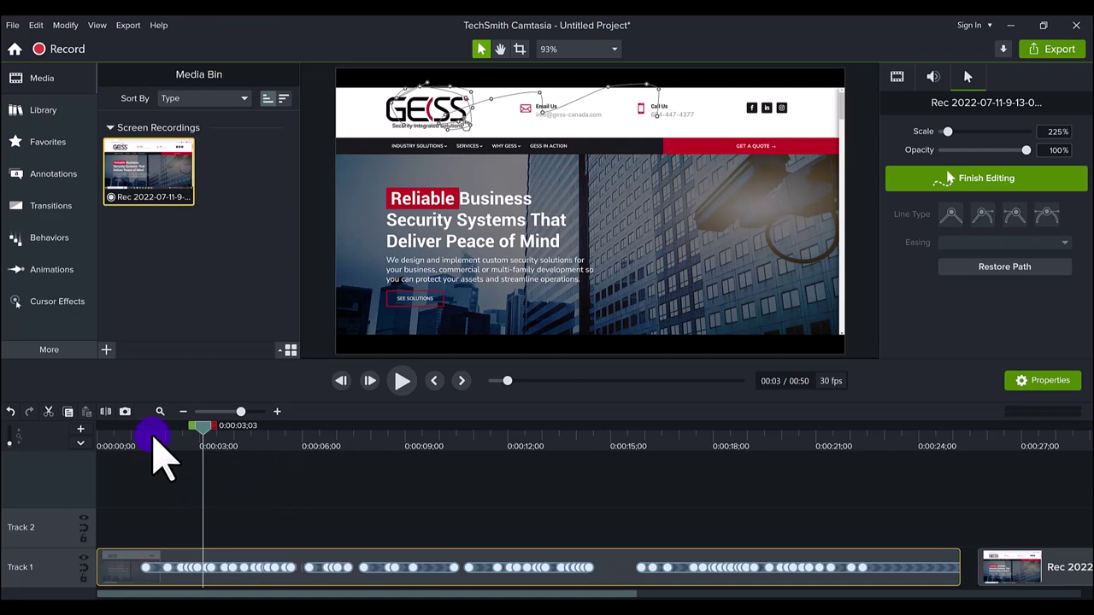
drag(156, 437, 69, 450)
click(401, 382)
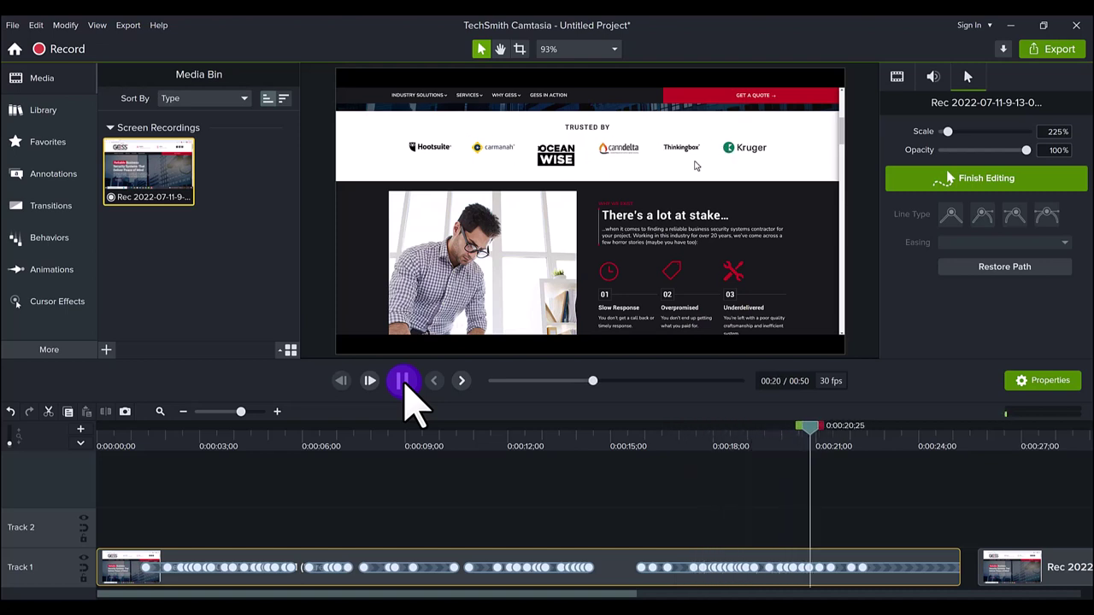
click(403, 385)
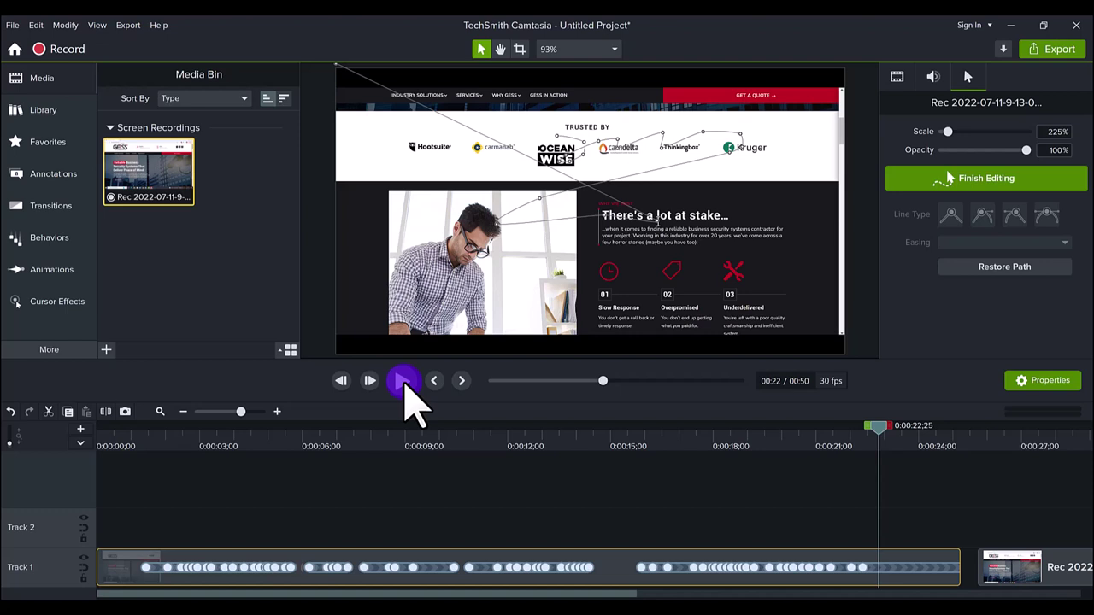
Leave cursor path editing, play back from about 0:25, and reselect the first Track 1 clip
click(981, 444)
click(1019, 523)
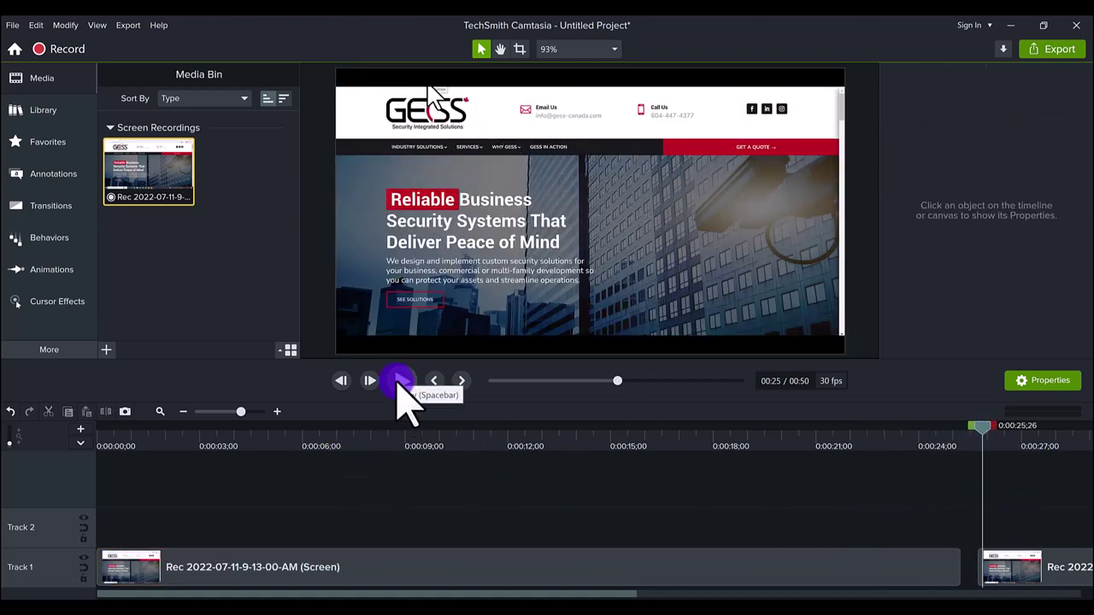
click(397, 391)
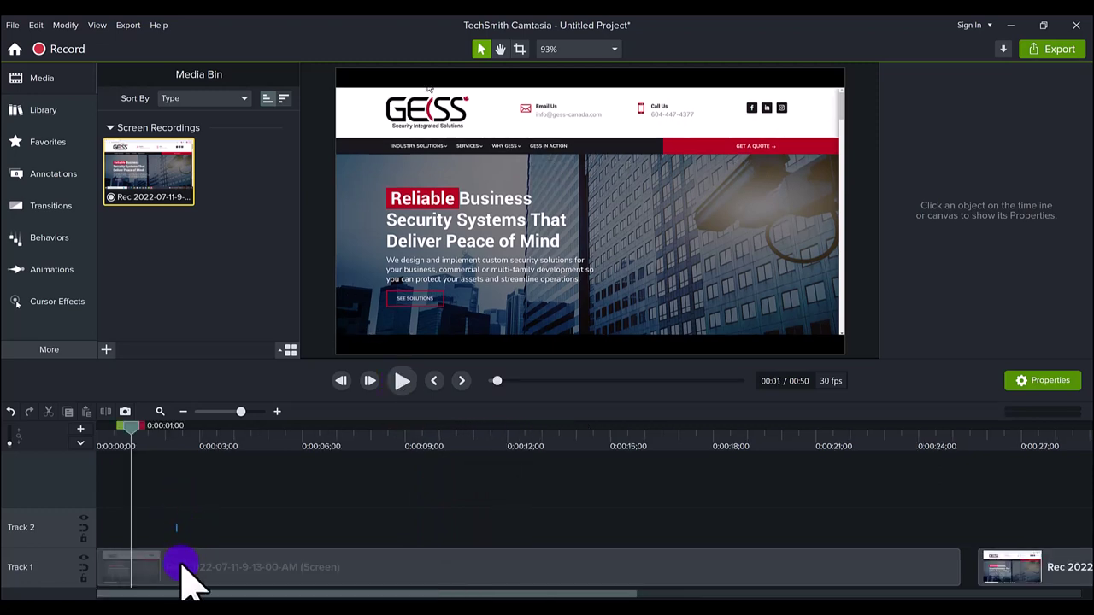
click(181, 569)
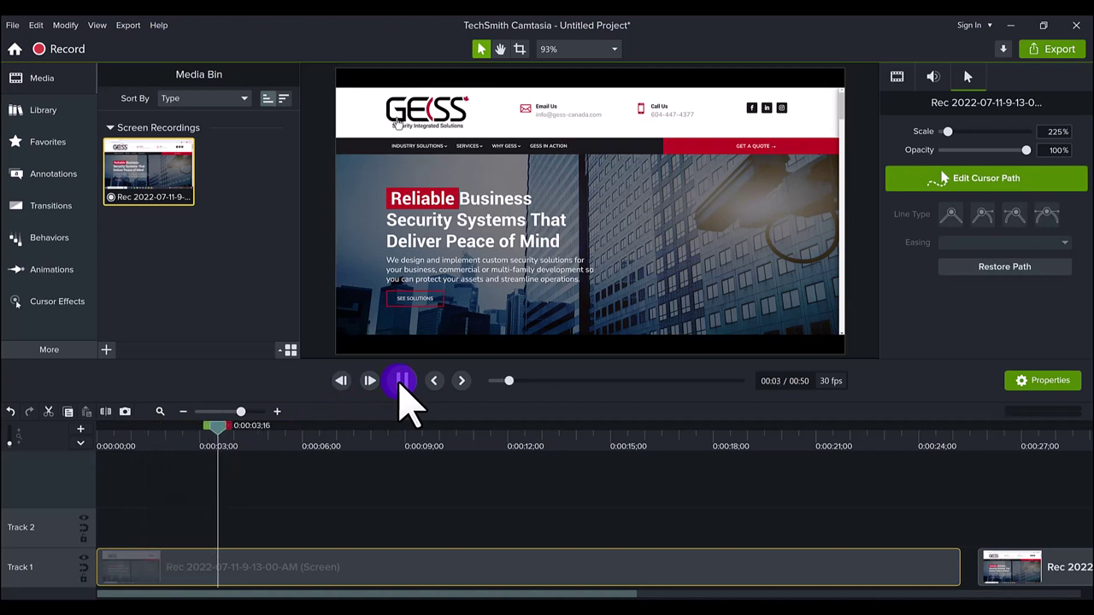
At about 0:03, pull a cursor-path point down onto the headline and preview the motion
click(401, 389)
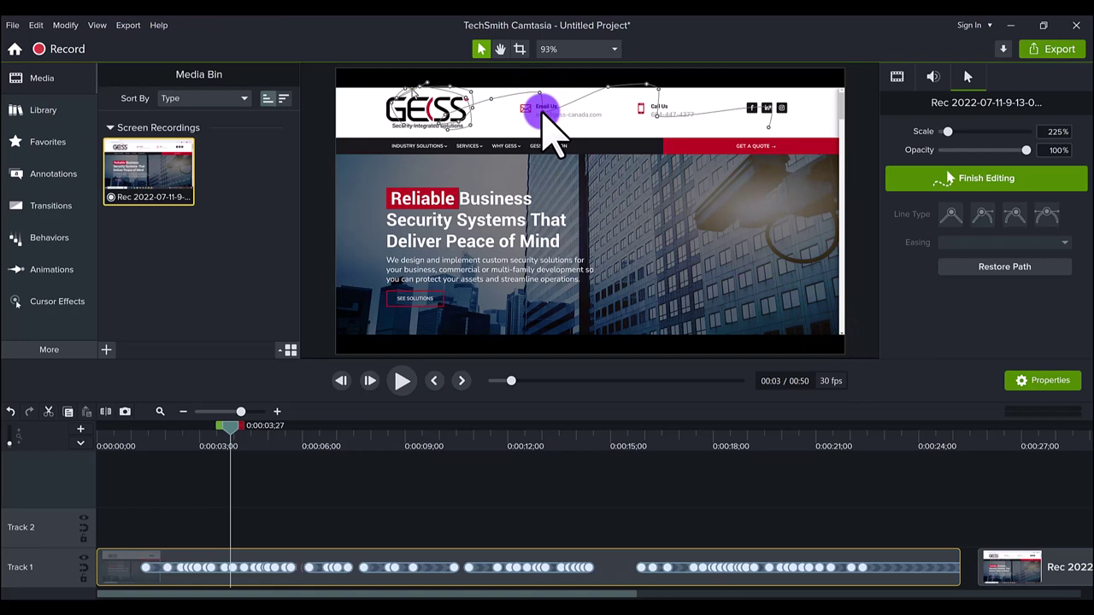
drag(540, 111, 558, 183)
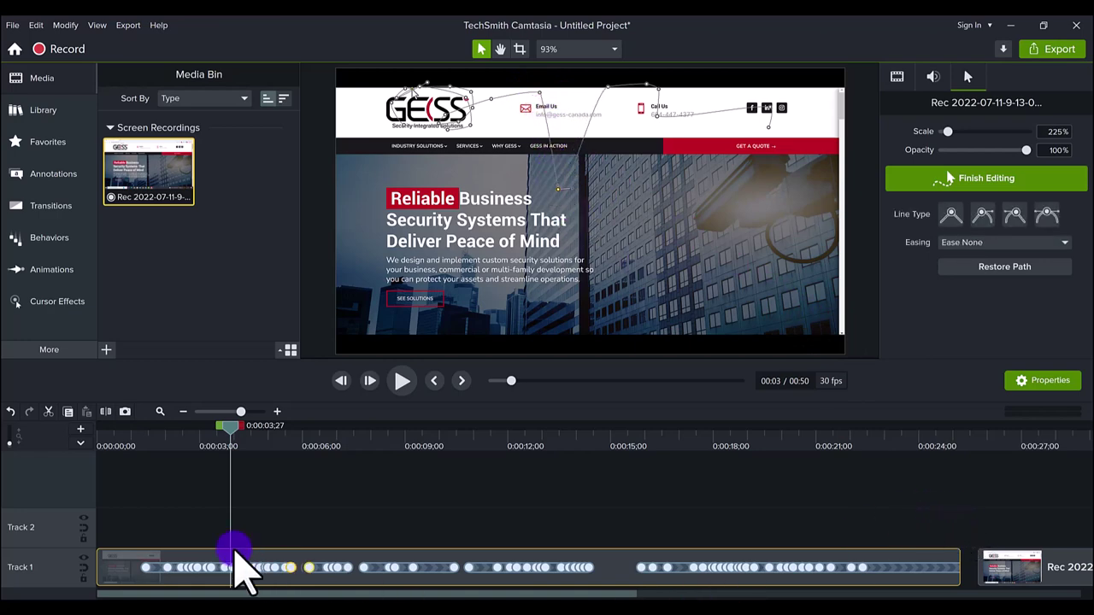
click(402, 384)
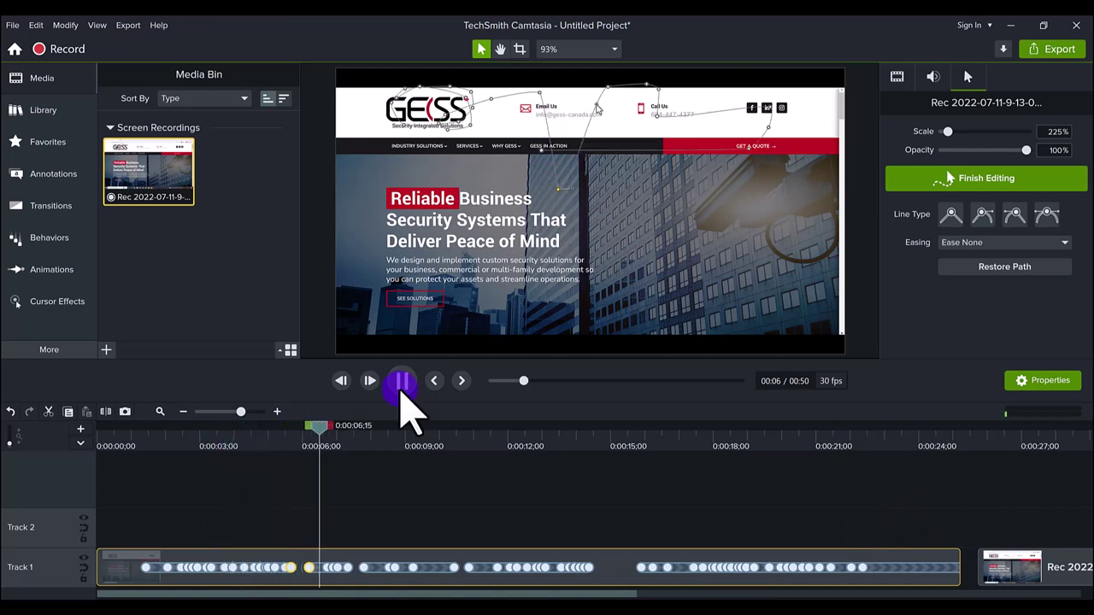
click(401, 383)
At about 0:06;25, move the path point from the Email icon onto the headline
drag(321, 428, 297, 452)
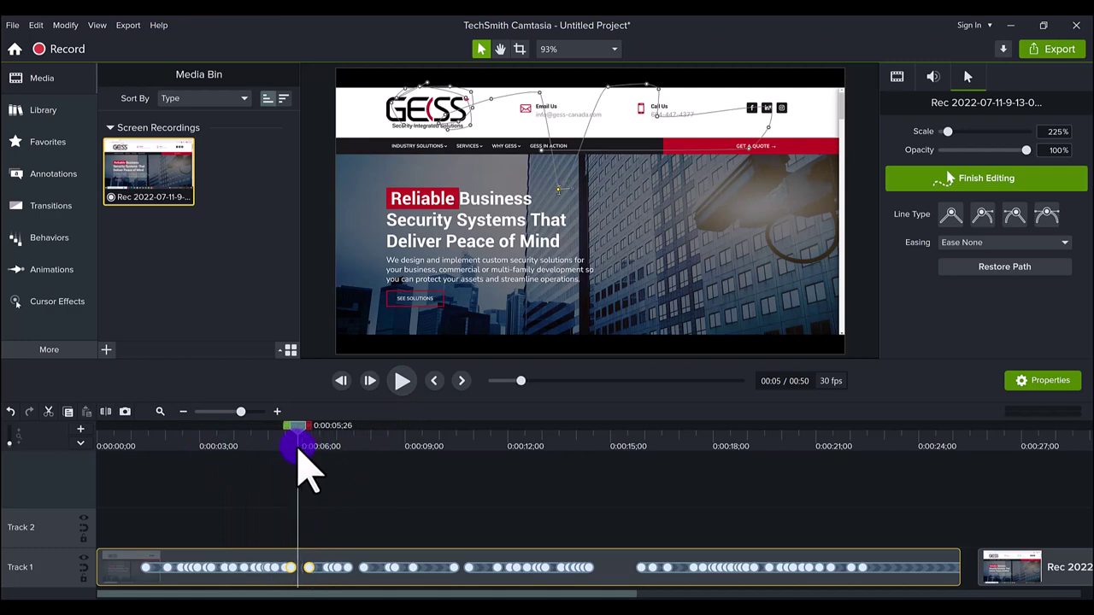
drag(303, 465, 331, 462)
drag(542, 104, 540, 183)
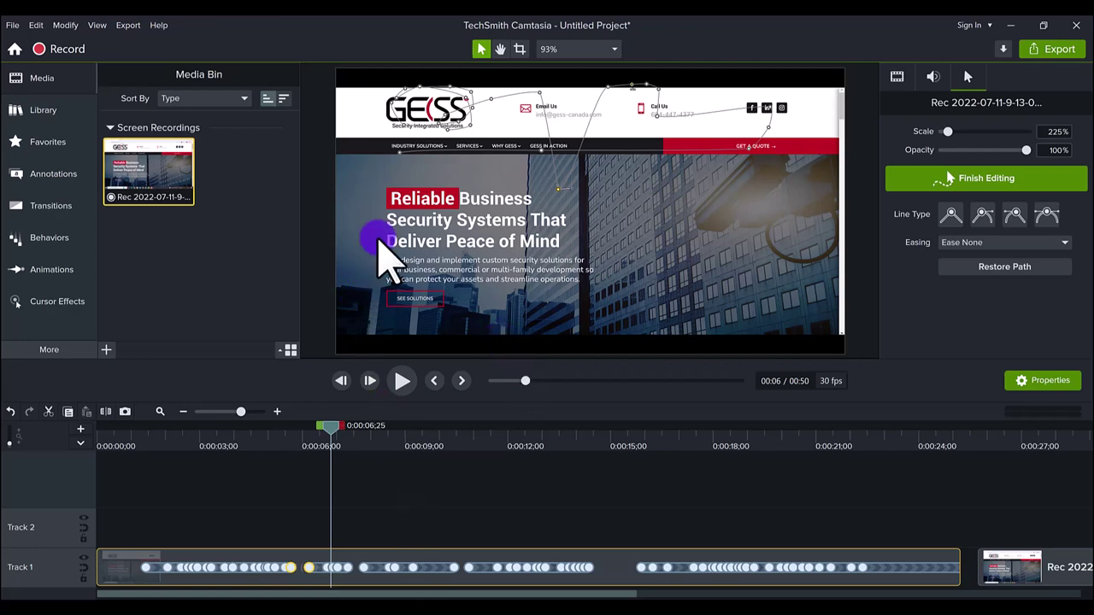
Shift the path point near Call Us and preview the reshaped cursor path
click(646, 86)
drag(646, 87, 694, 115)
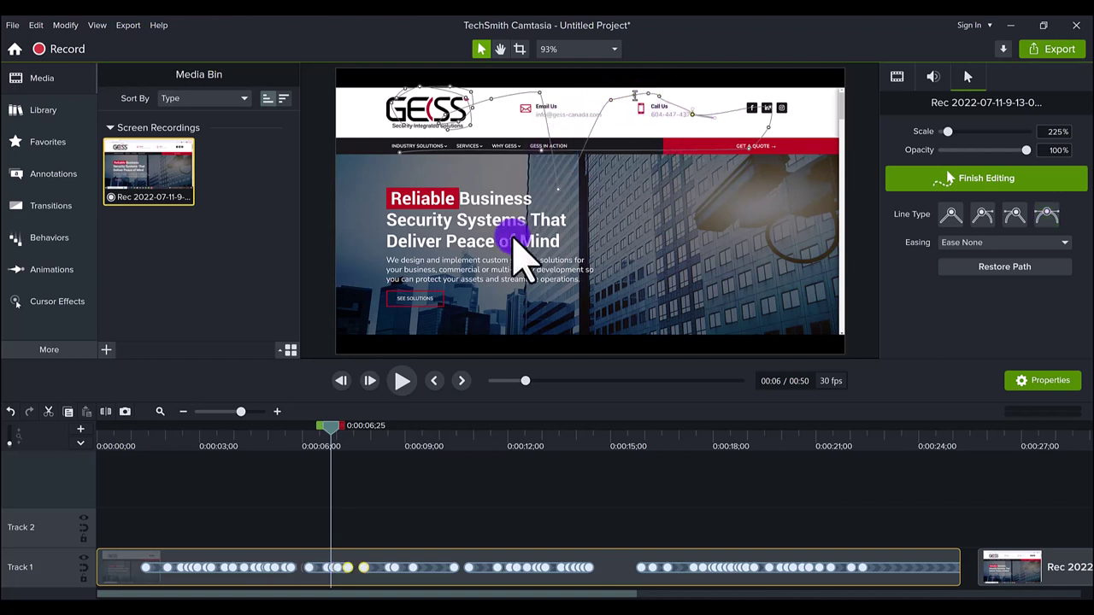
click(411, 387)
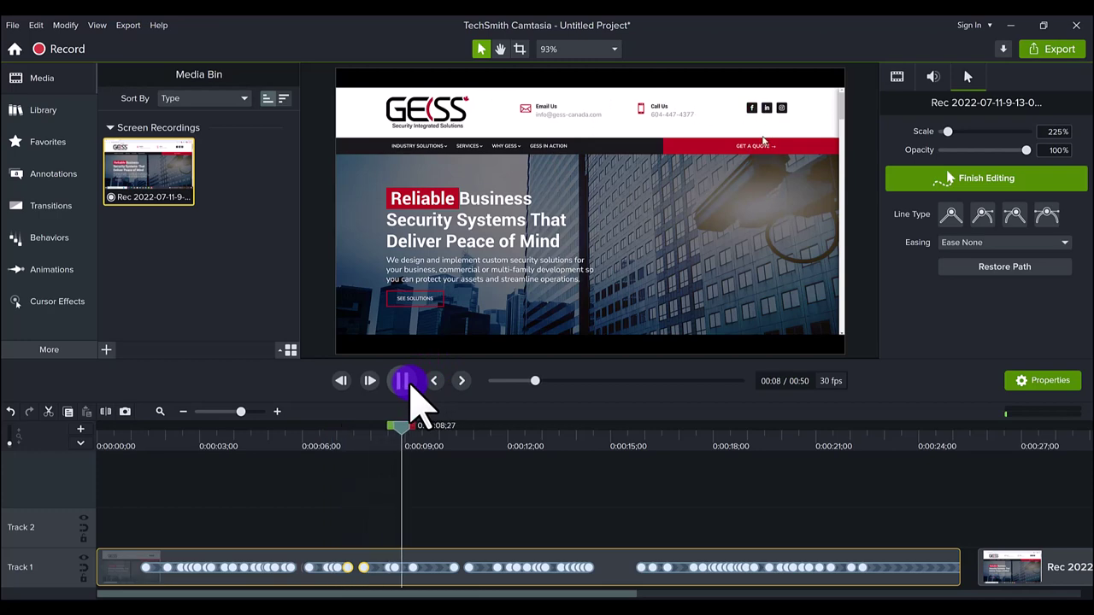
click(413, 386)
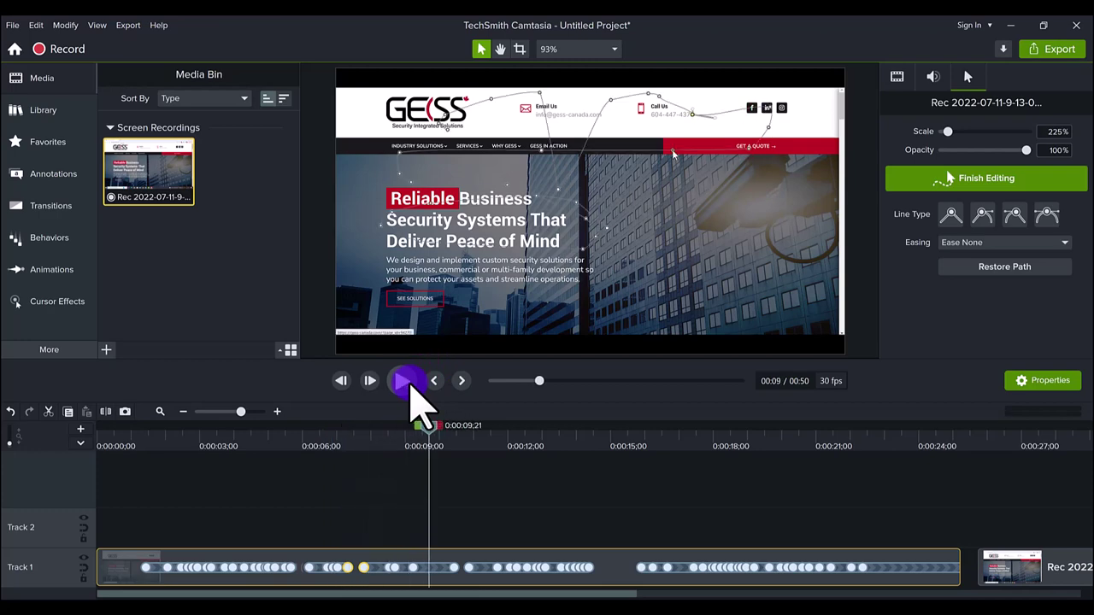